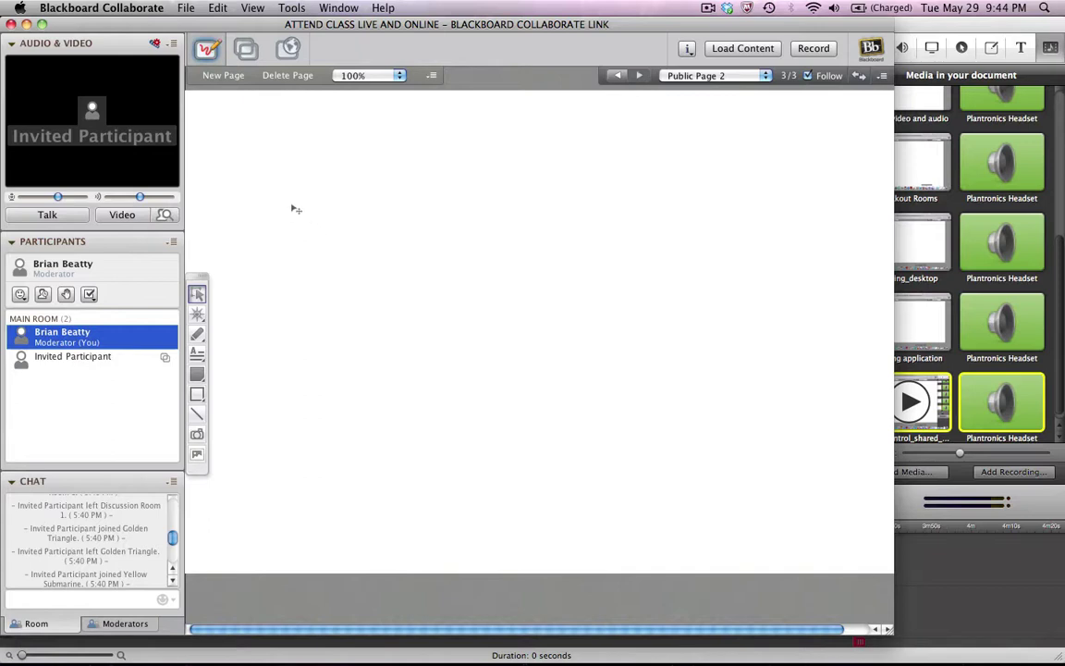
Step: Switch the session to Web Tour mode and load google.com as the tour page
click(250, 9)
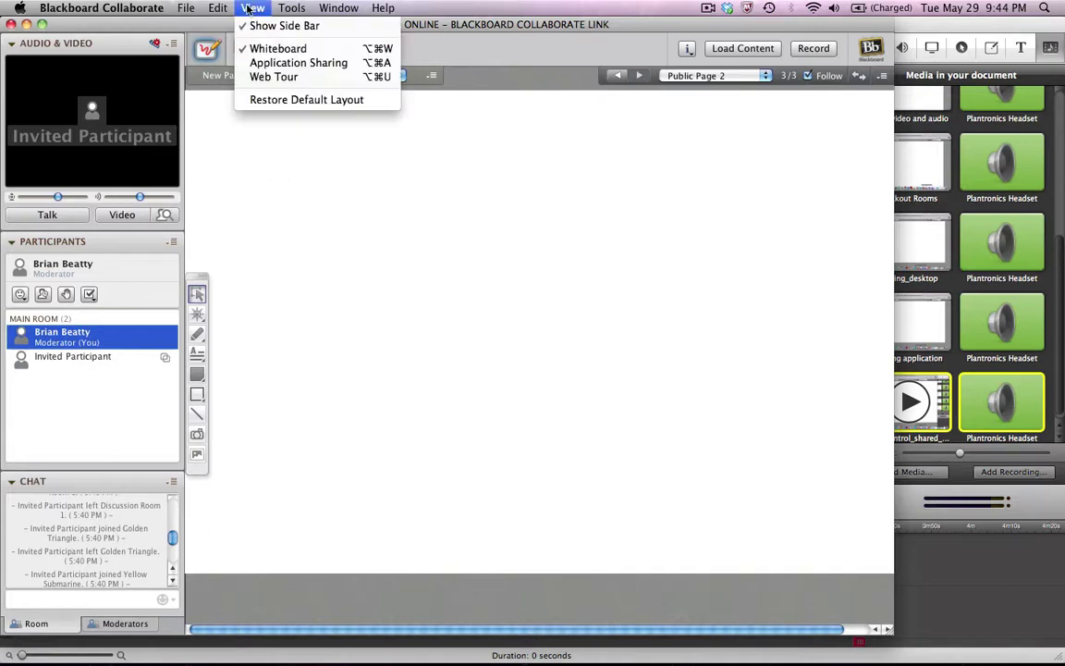
click(251, 76)
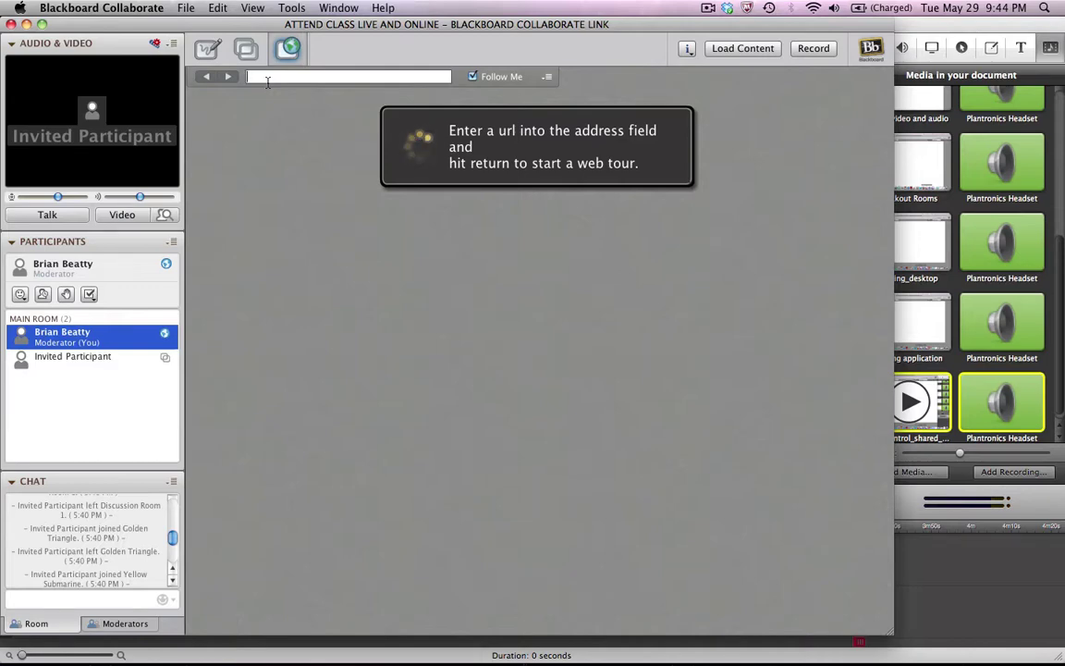
text(google.com)
click(473, 77)
key(Return)
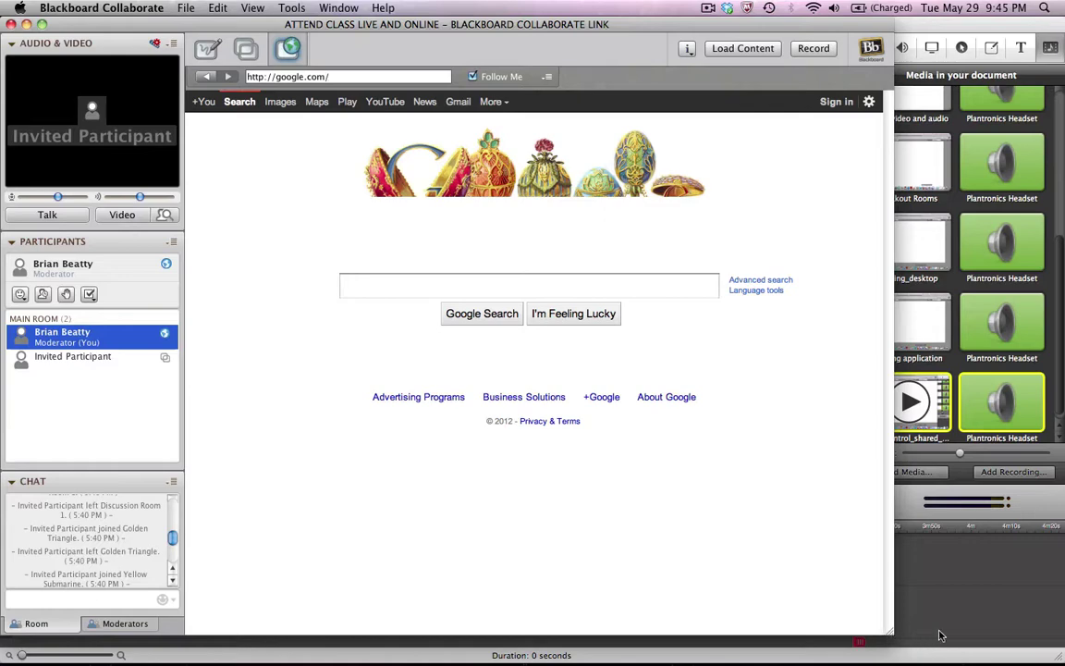
Step: Enlarge the session window and search Google for "run to daylight" within the web tour
drag(893, 635, 1045, 653)
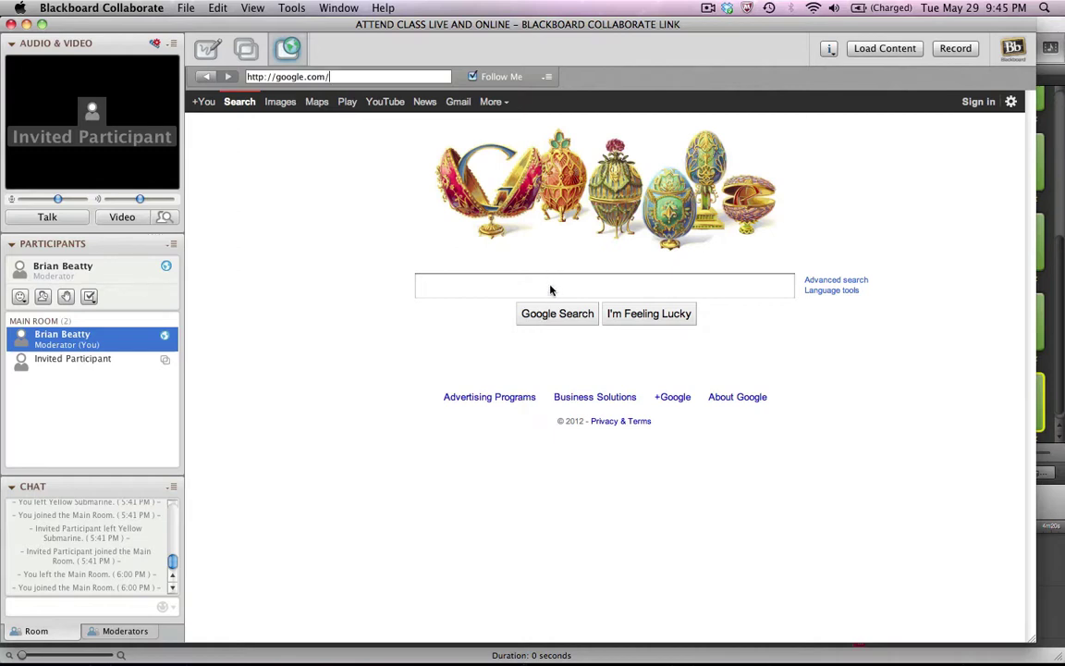
click(550, 288)
text(run to daylight)
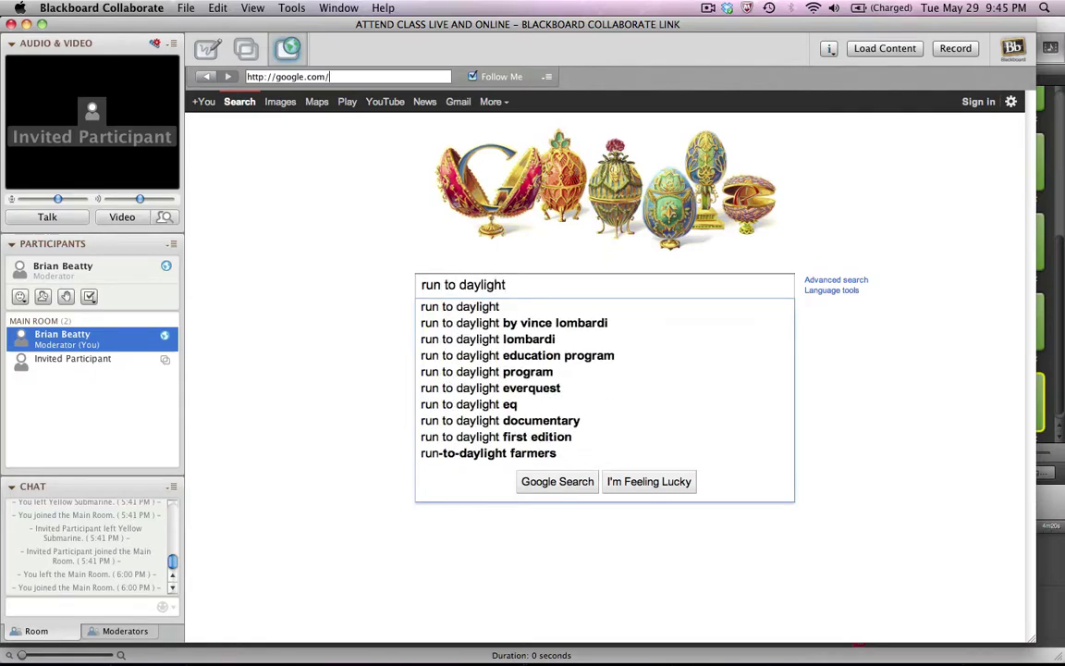
key(Return)
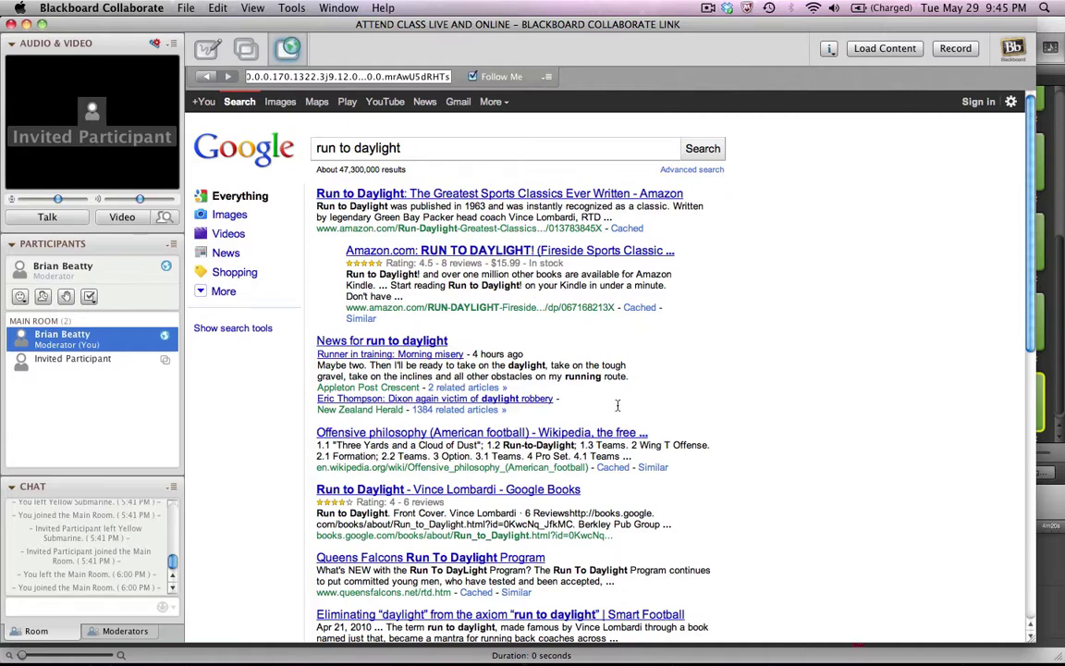
Step: Bring up the invited participant's session window and arrange it side by side with the narrowed moderator window
mouse_move(628, 658)
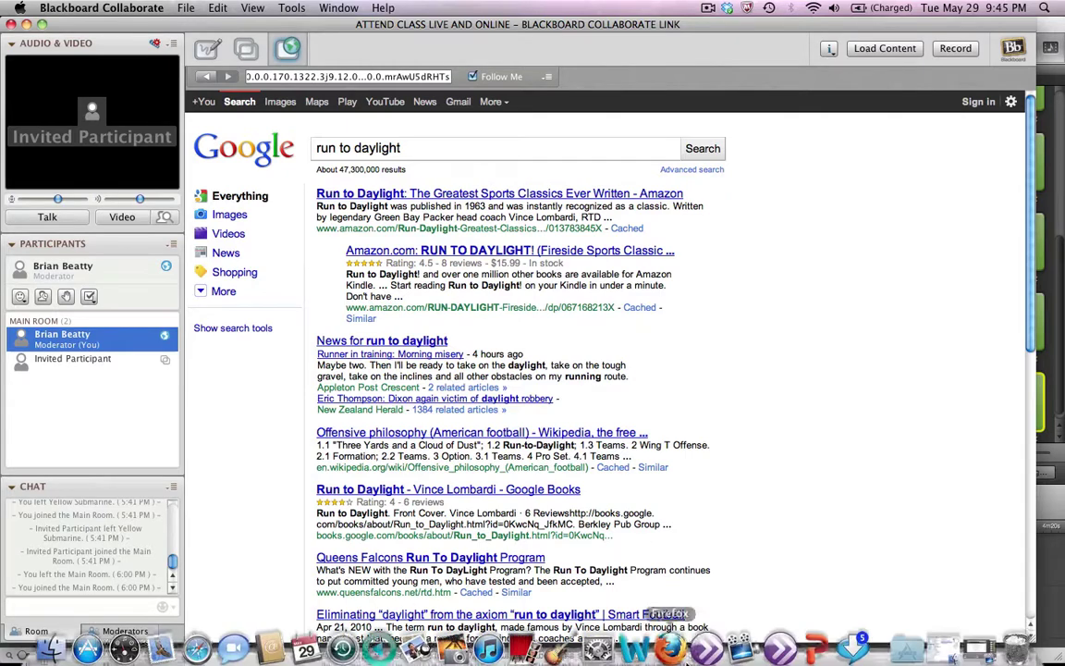
click(781, 638)
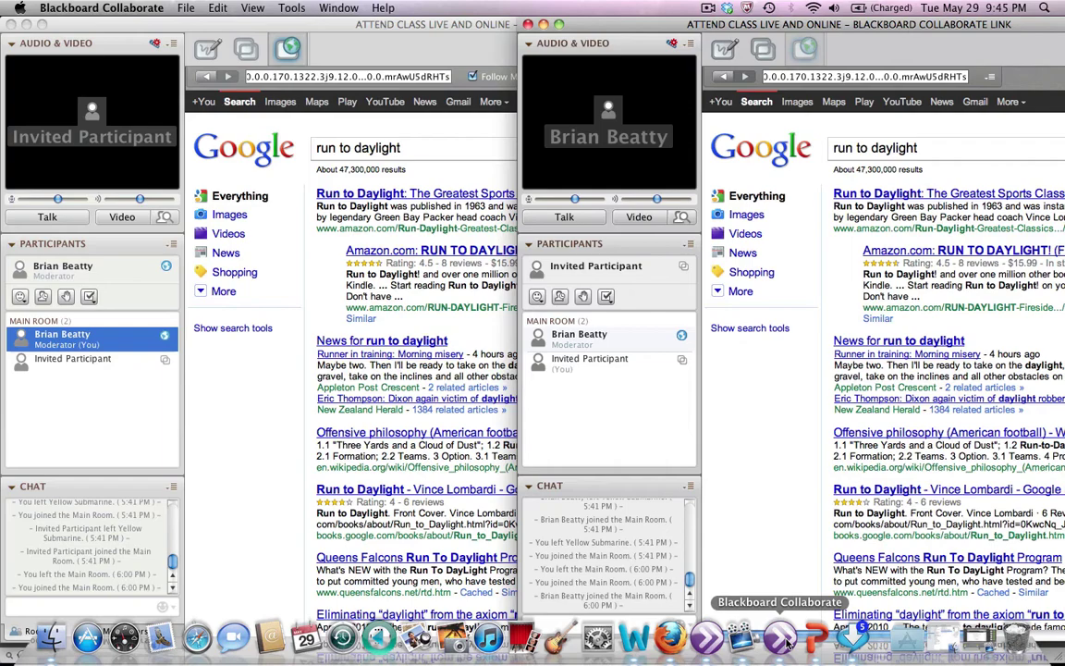
drag(816, 31, 607, 31)
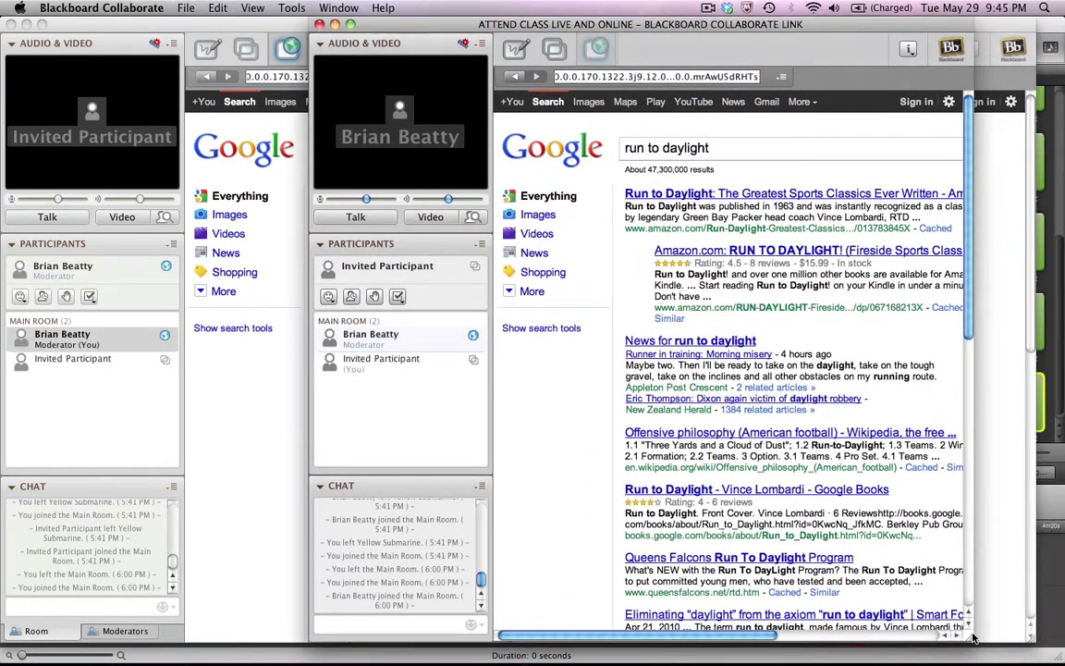
drag(969, 636, 1059, 636)
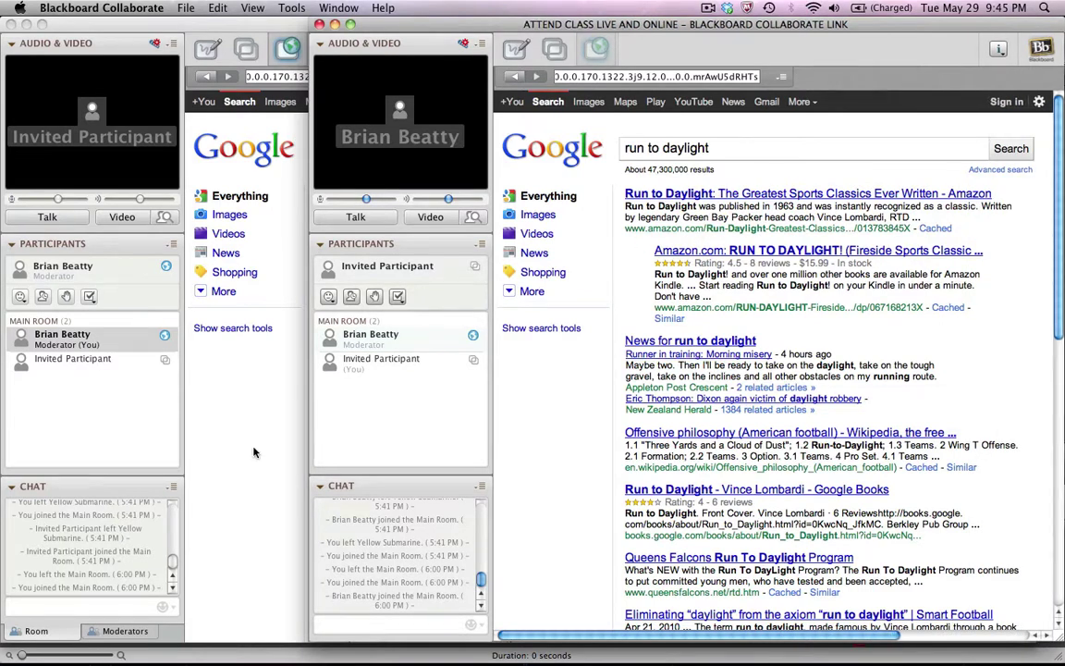
click(175, 27)
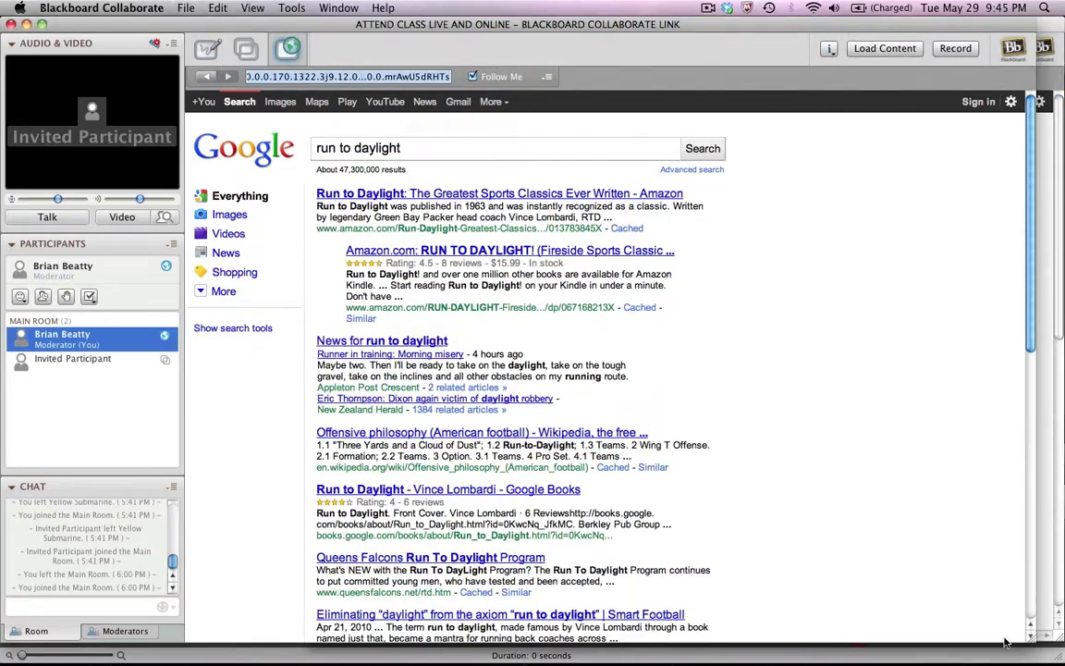
drag(1062, 642, 485, 643)
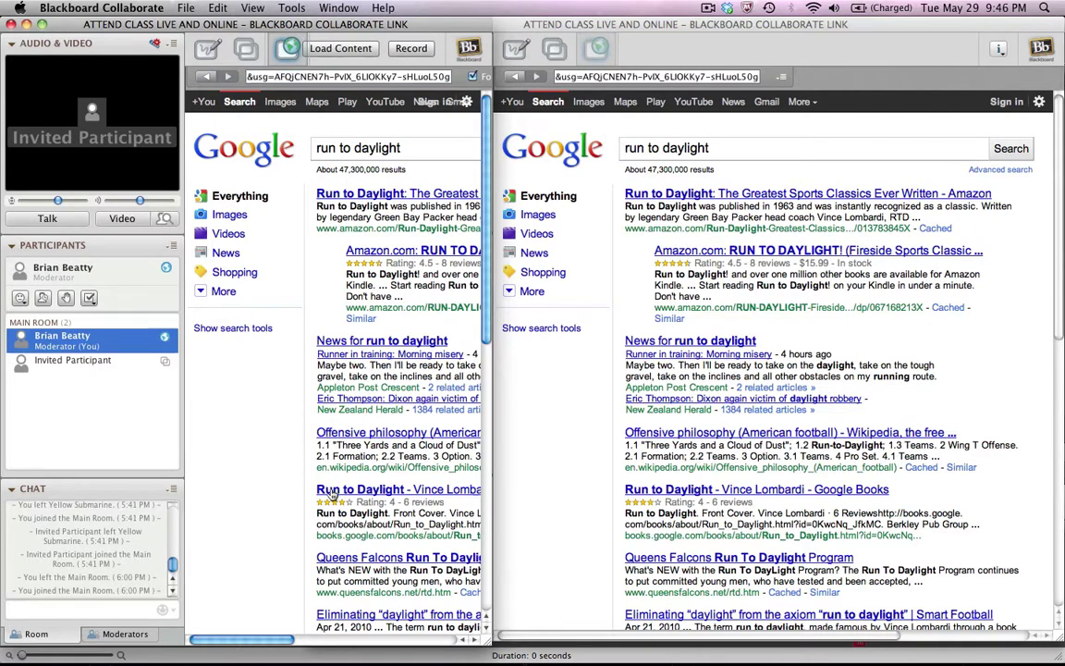
Step: Open the Google Books result for Run to Daylight as moderator, and follow its library link to University of California, Irvine in the participant's window
click(330, 490)
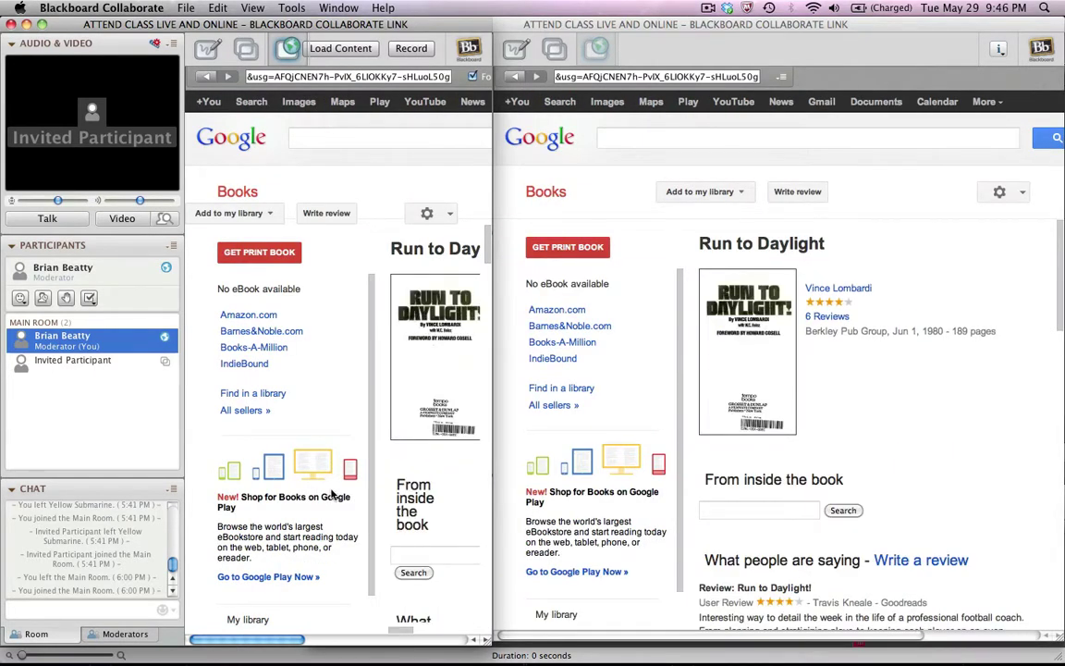
click(585, 392)
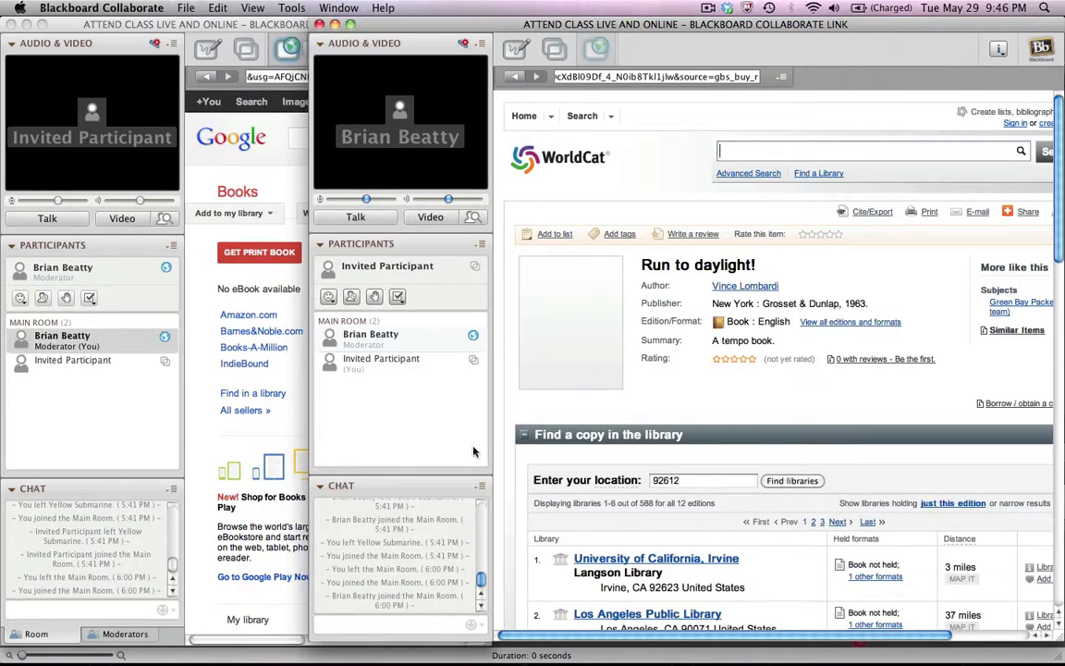
click(680, 561)
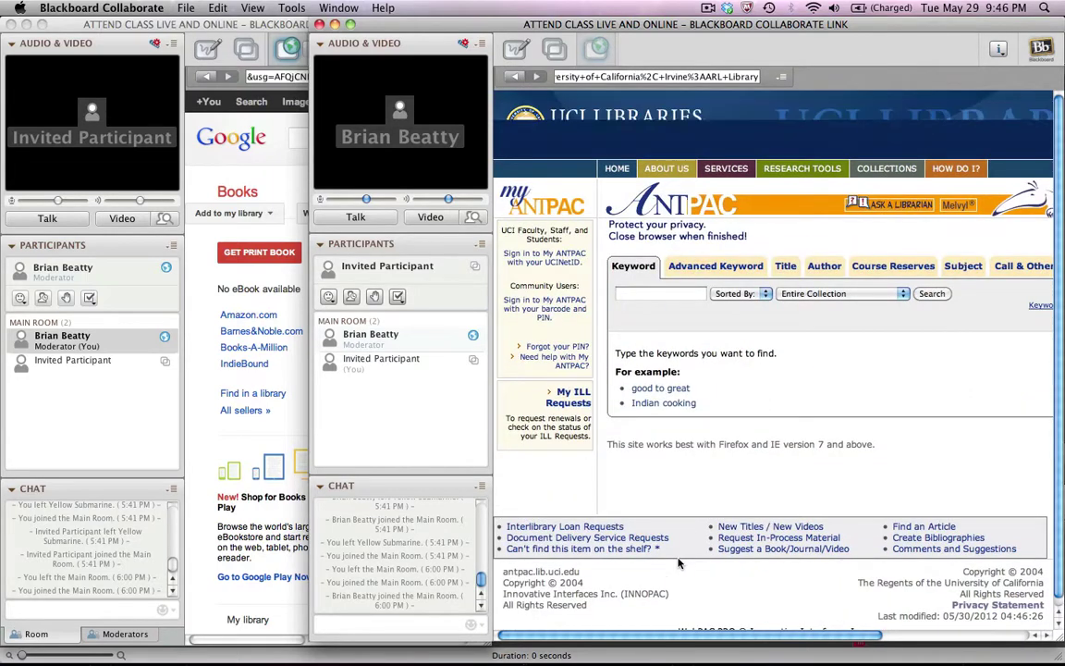
Step: Follow the book's Amazon.com link in the moderator's window and widen that window to expose the Follow Me option
click(195, 357)
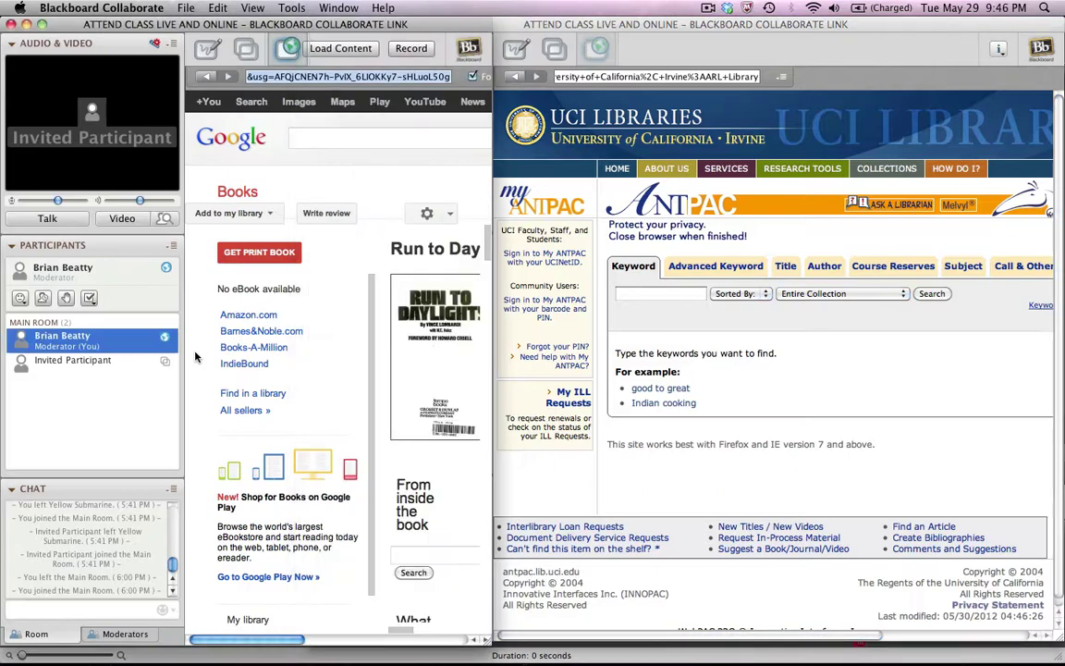
click(244, 316)
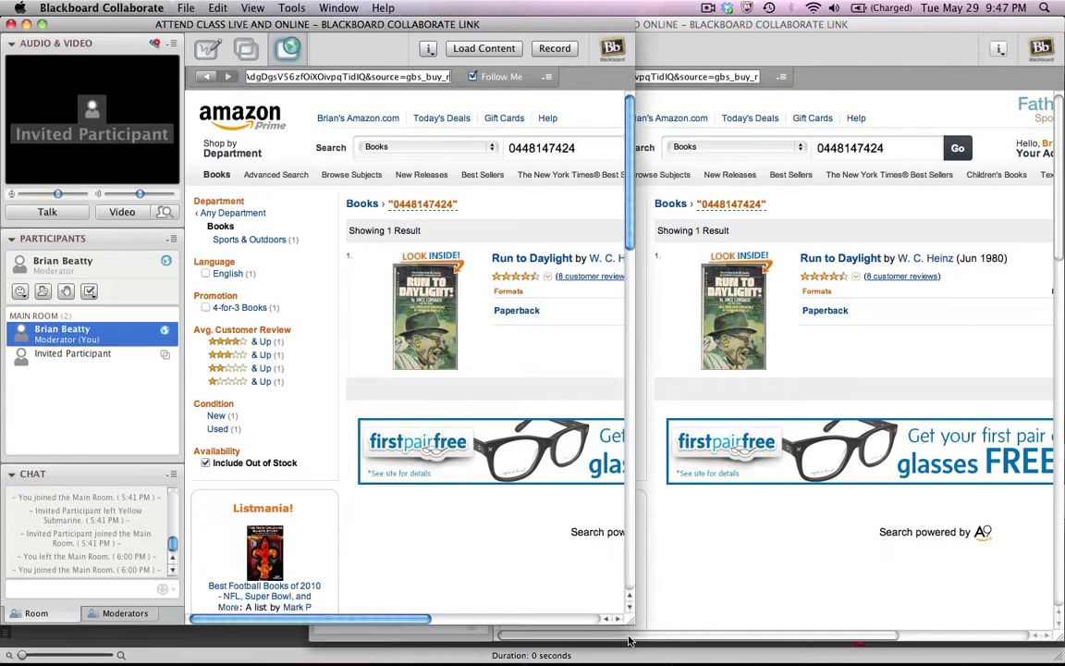
drag(629, 640, 630, 641)
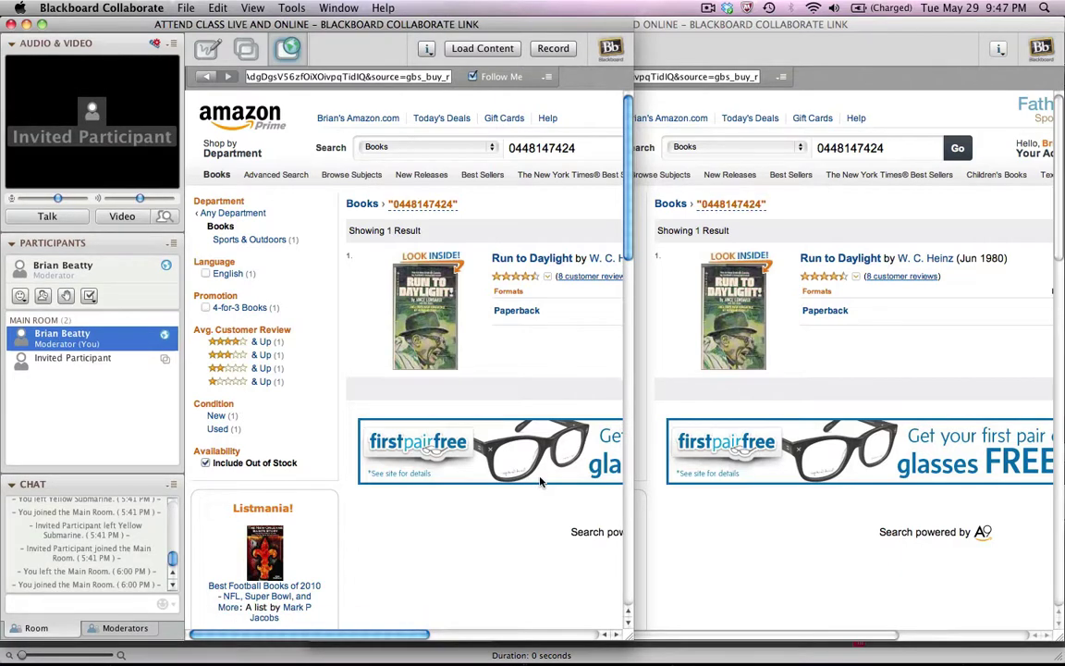
Step: Browse to Google's Business Solutions page with Follow Me turned off, and turn Follow Me back on to share it with participants
click(473, 77)
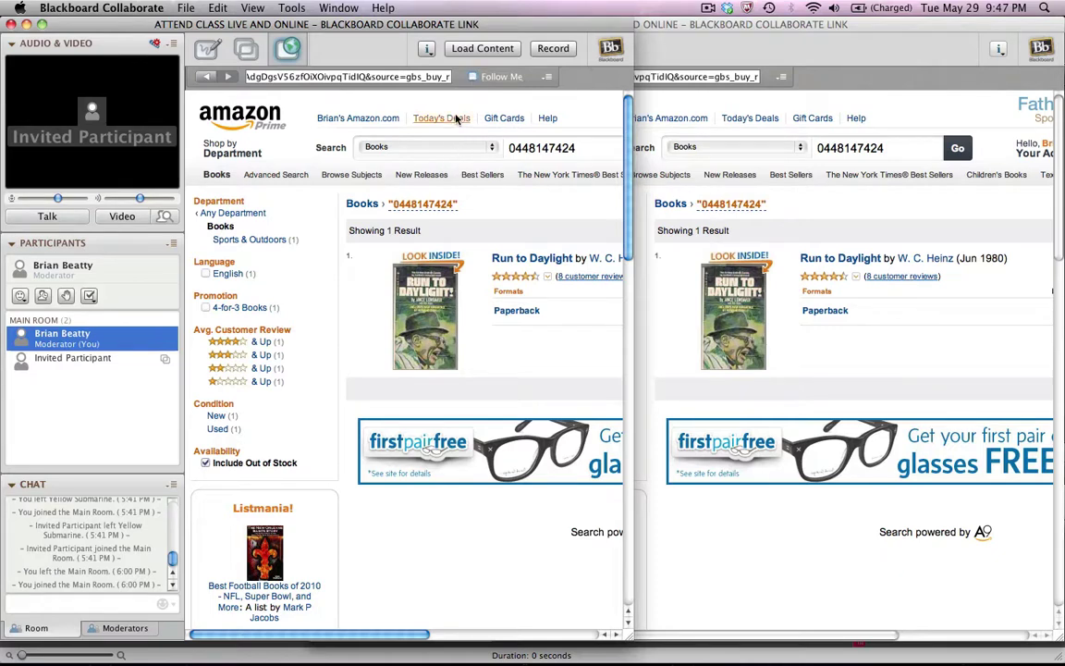
click(454, 120)
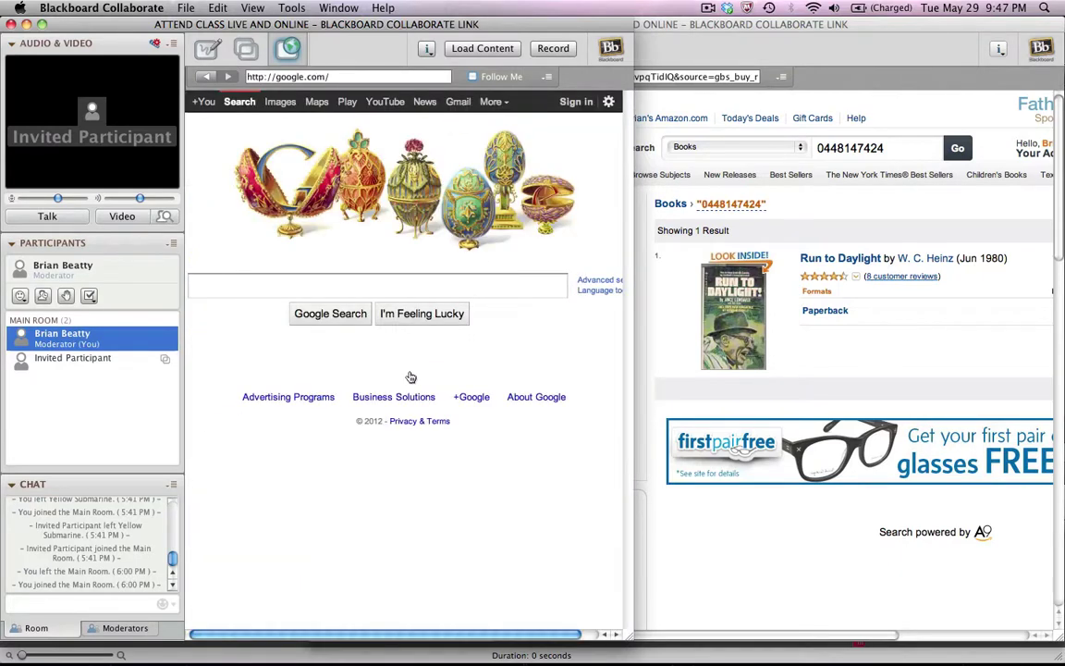
click(400, 397)
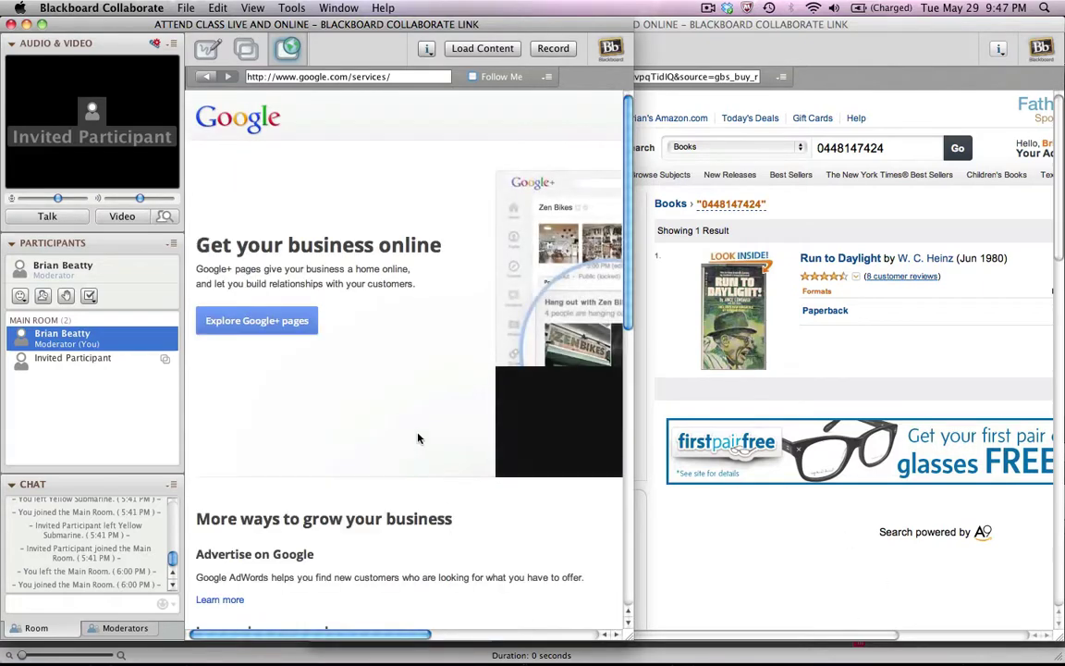
click(472, 79)
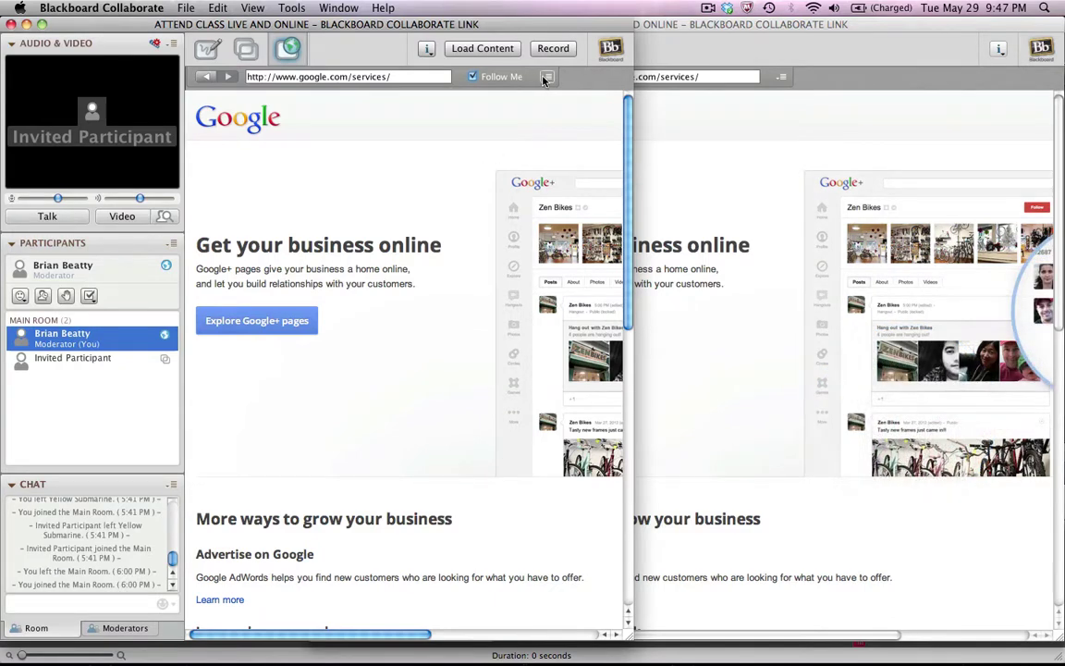
Step: Use Open URL in Browser from the web tour options to open the Happy Harry's website in the external browser
click(545, 78)
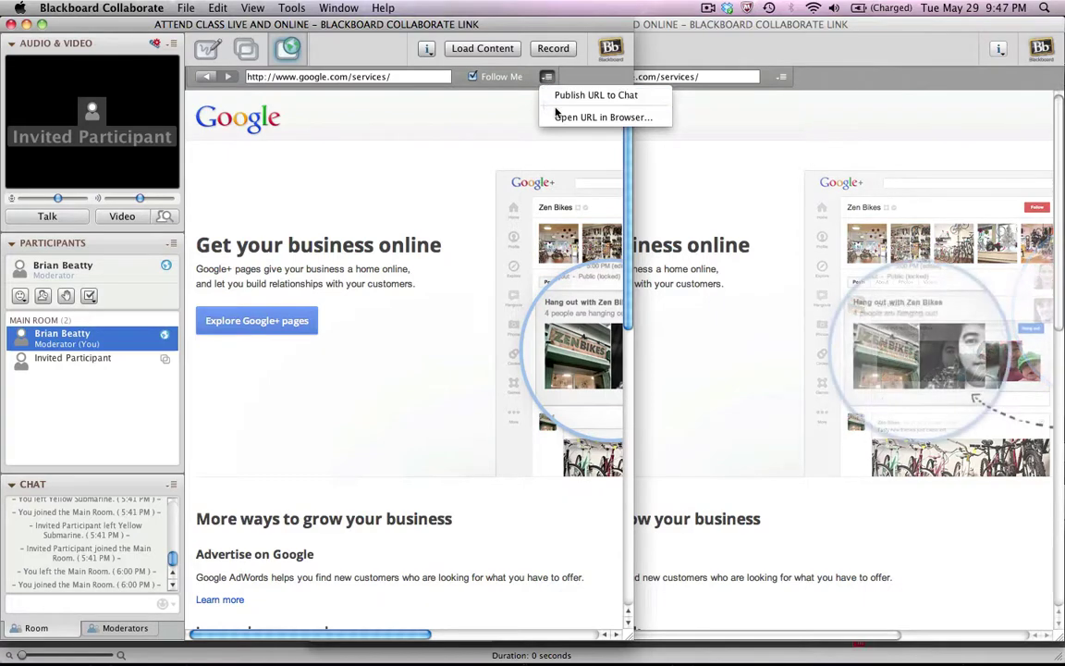
click(562, 117)
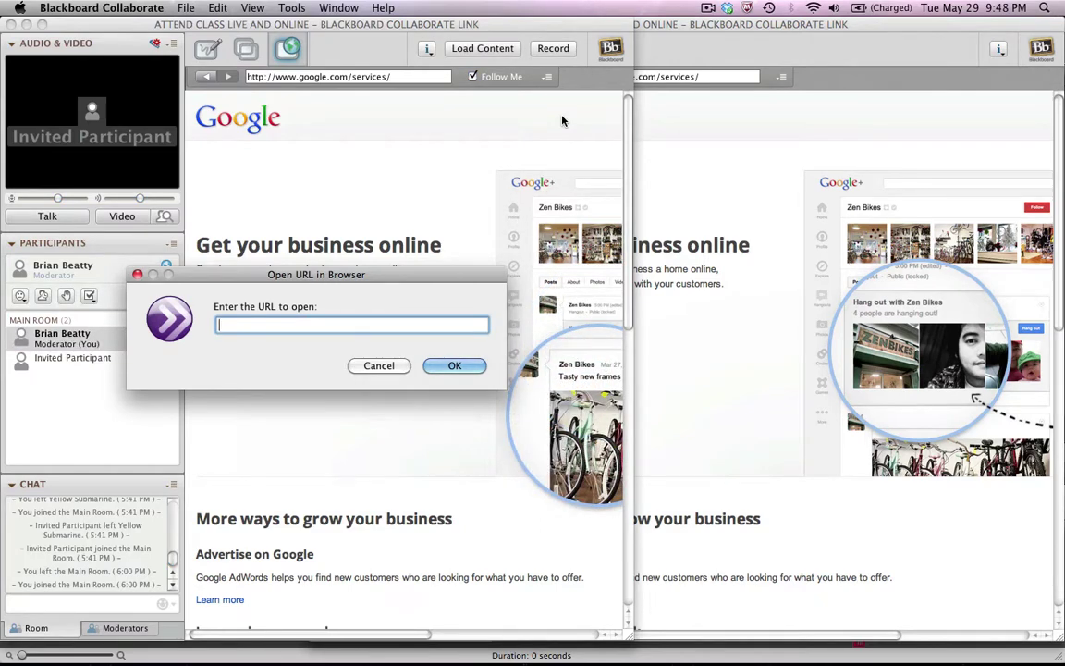
text(happy.)
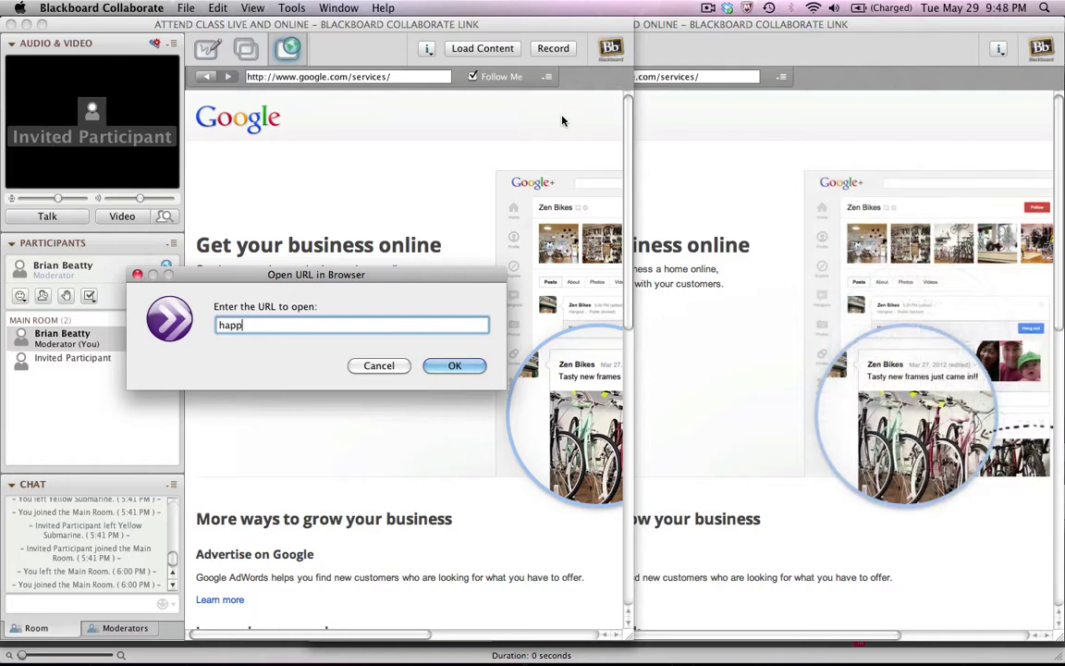
text(com)
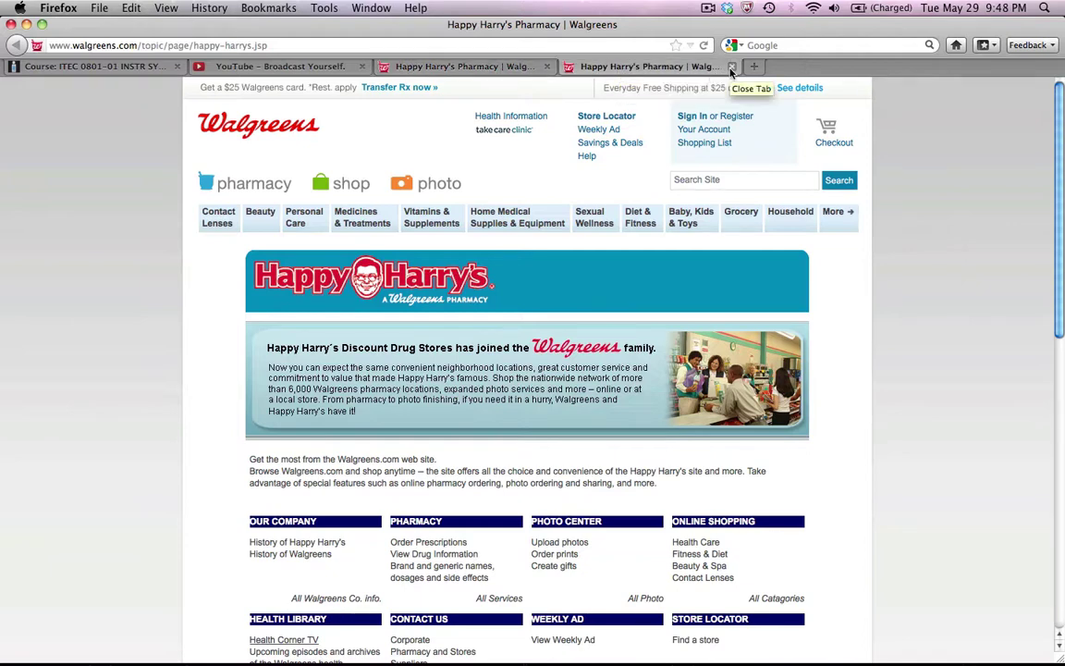
Step: Switch back to Blackboard Collaborate and bring the moderator's and the participant's session windows to the front
mouse_move(277, 655)
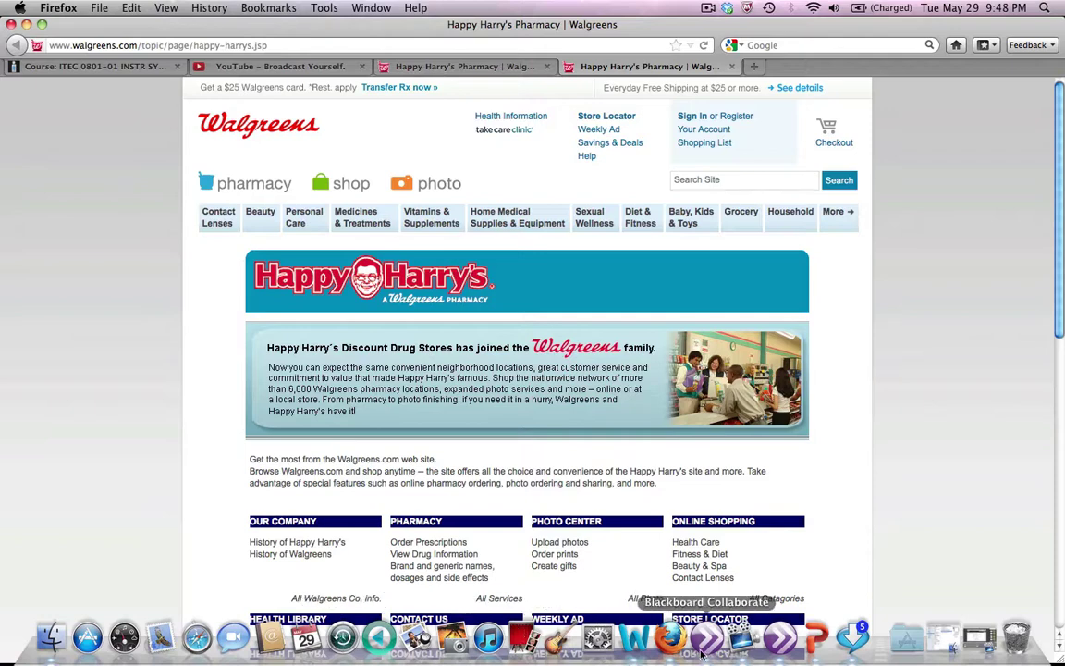
click(704, 637)
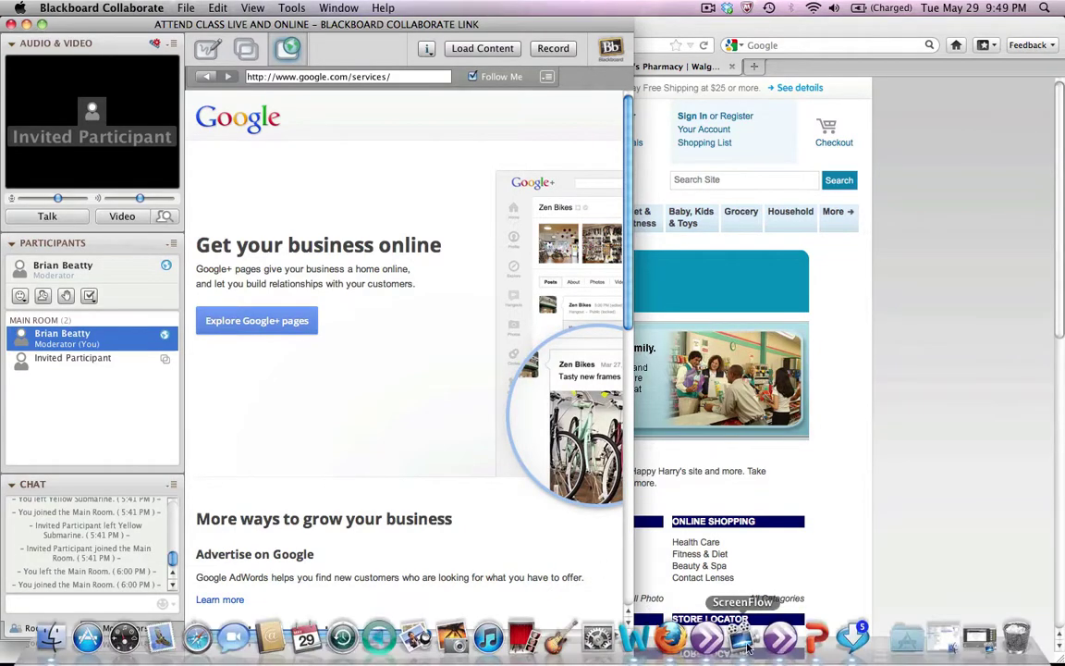
click(774, 644)
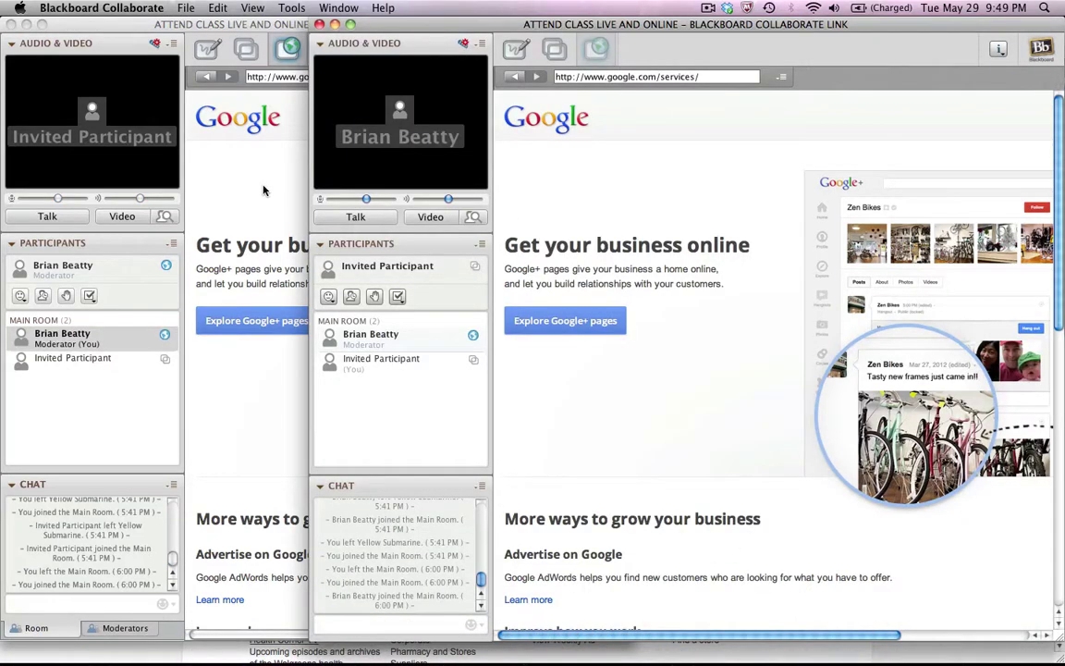